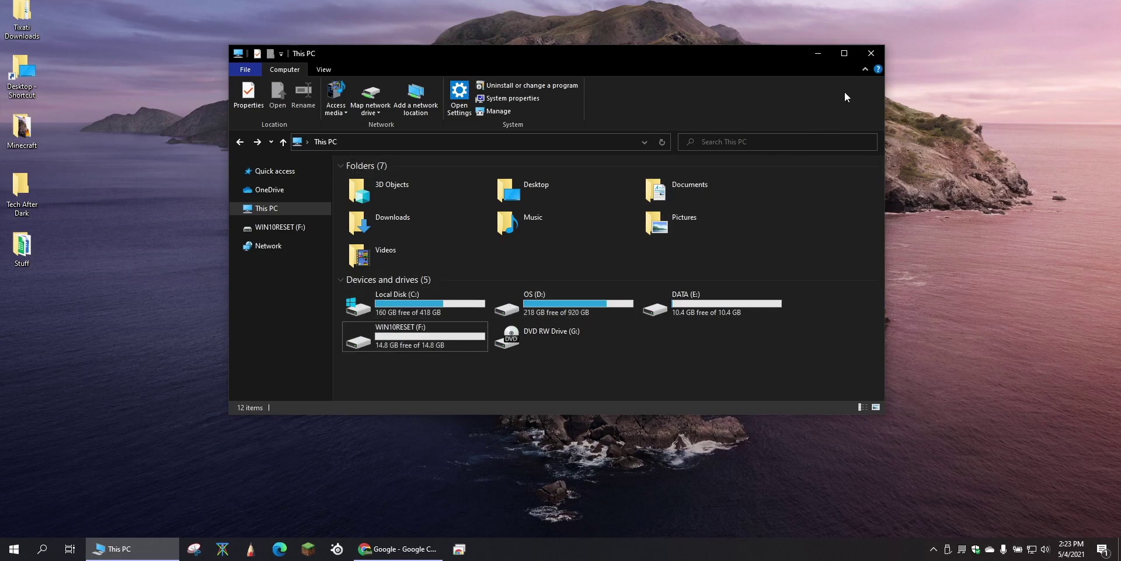
# Search Google for 'download windows 10'
pyautogui.click(818, 54)
pyautogui.click(399, 549)
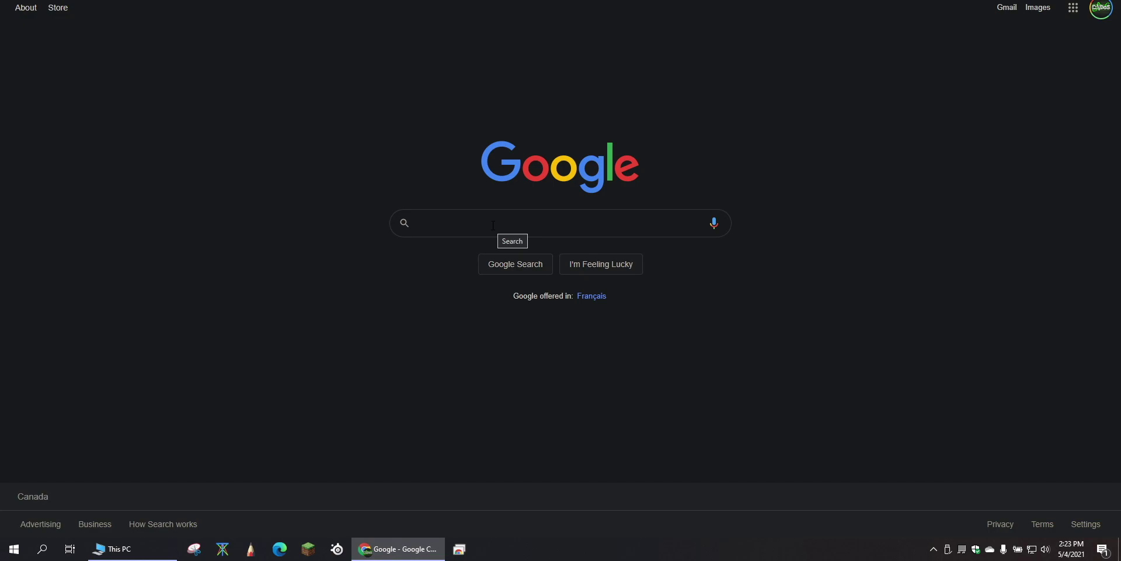
pyautogui.write('download wi')
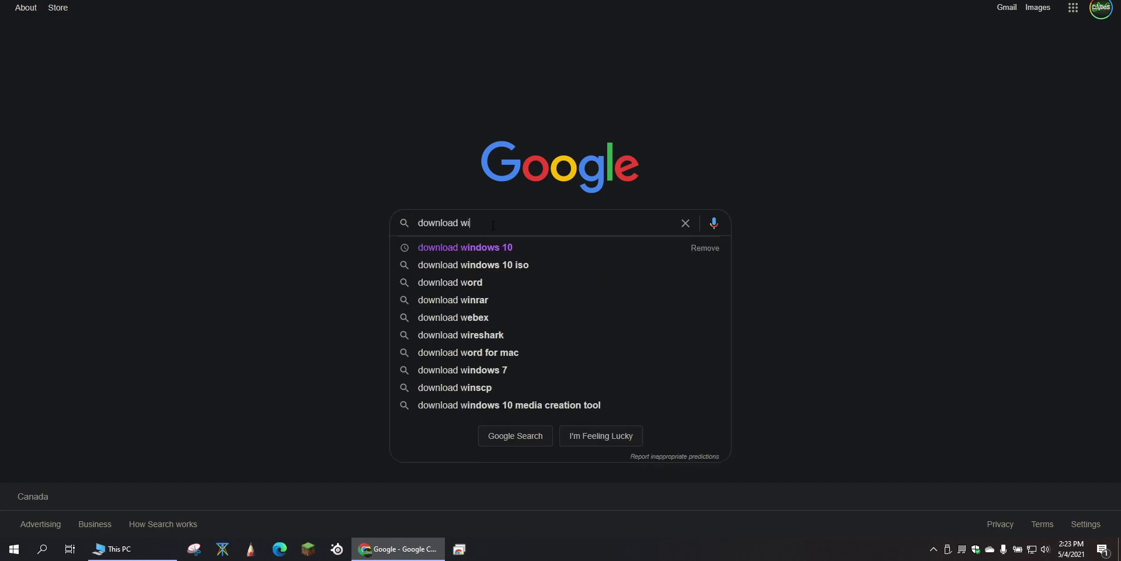
pyautogui.write('ndows 10')
pyautogui.press('Return')
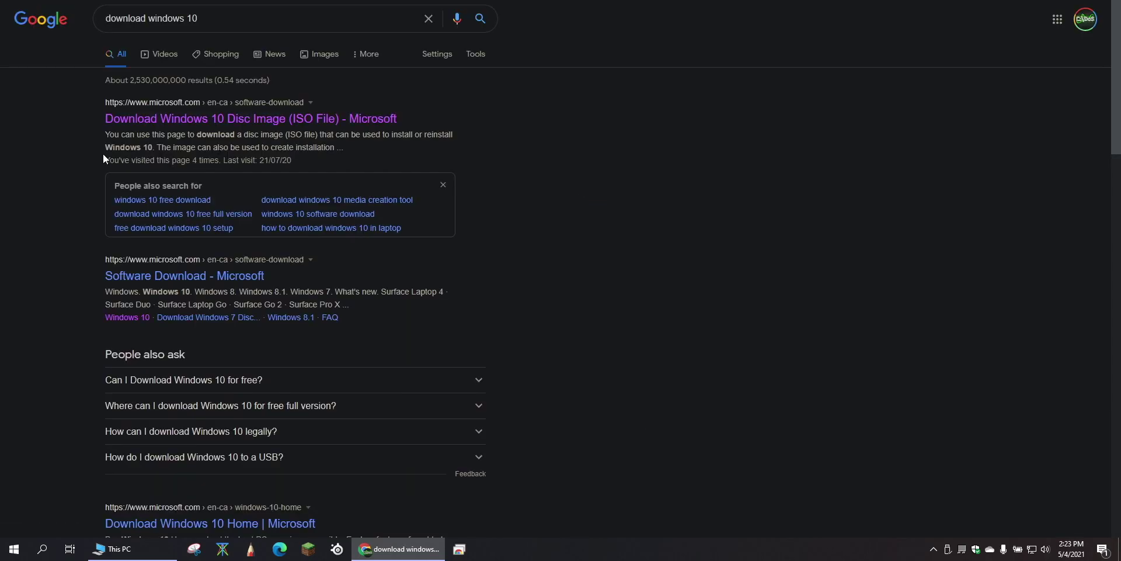
# Download the media creation tool from Microsoft's Windows 10 page and run MediaCreationTool20H2.exe
pyautogui.click(155, 120)
pyautogui.scroll(-4, 368, 229)
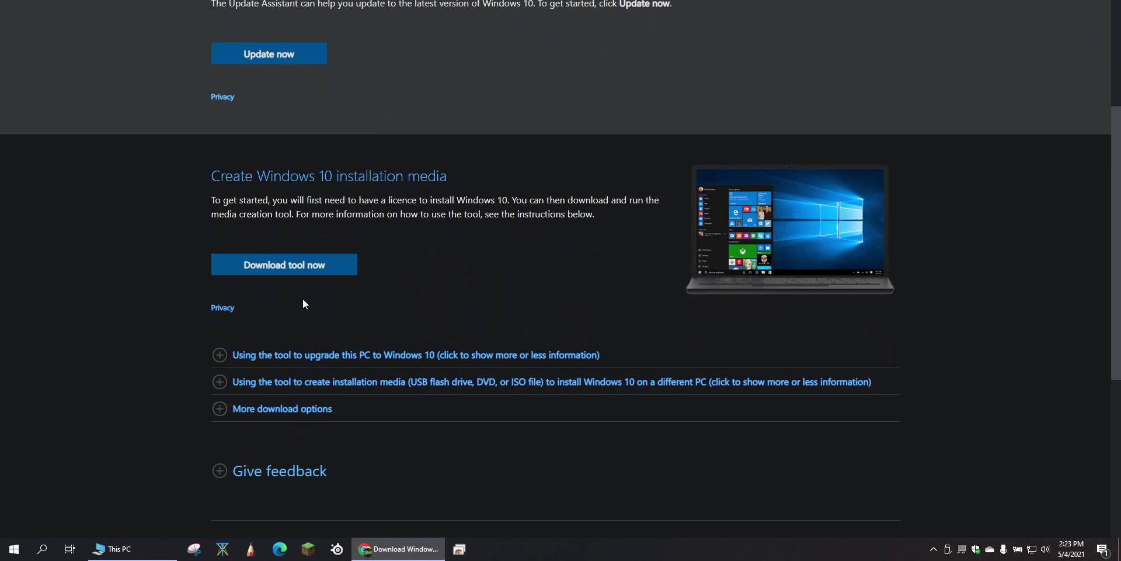
pyautogui.click(319, 267)
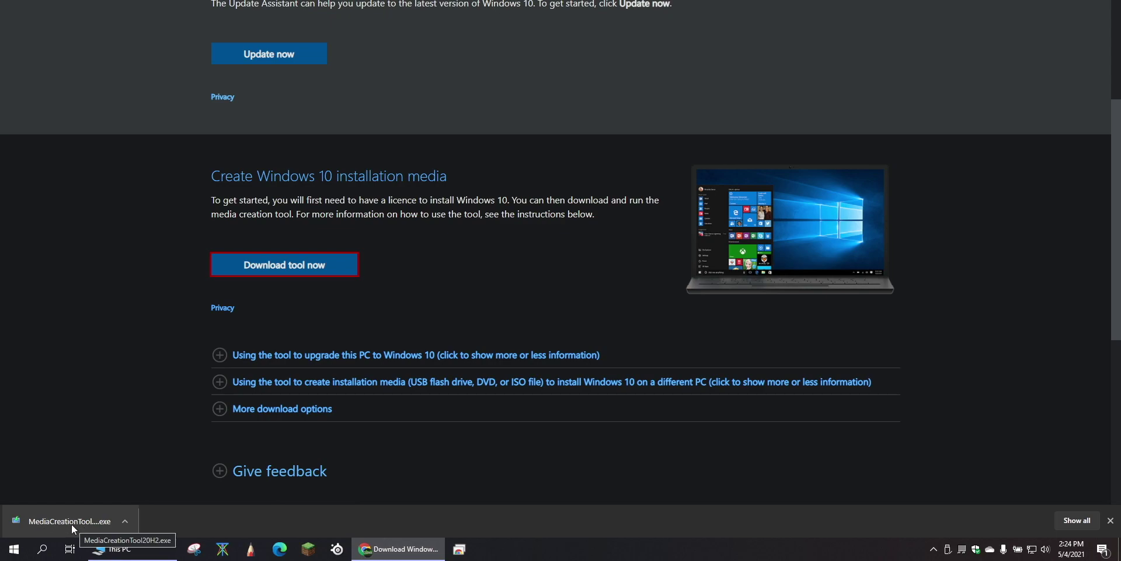
pyautogui.click(71, 524)
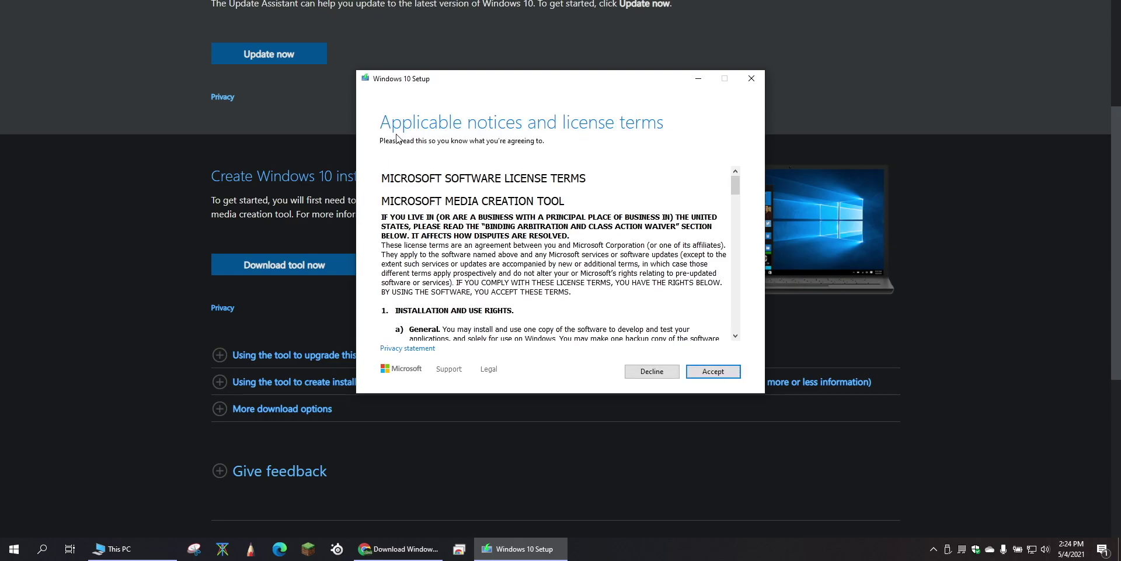
# Accept the Windows 10 license terms
pyautogui.click(723, 376)
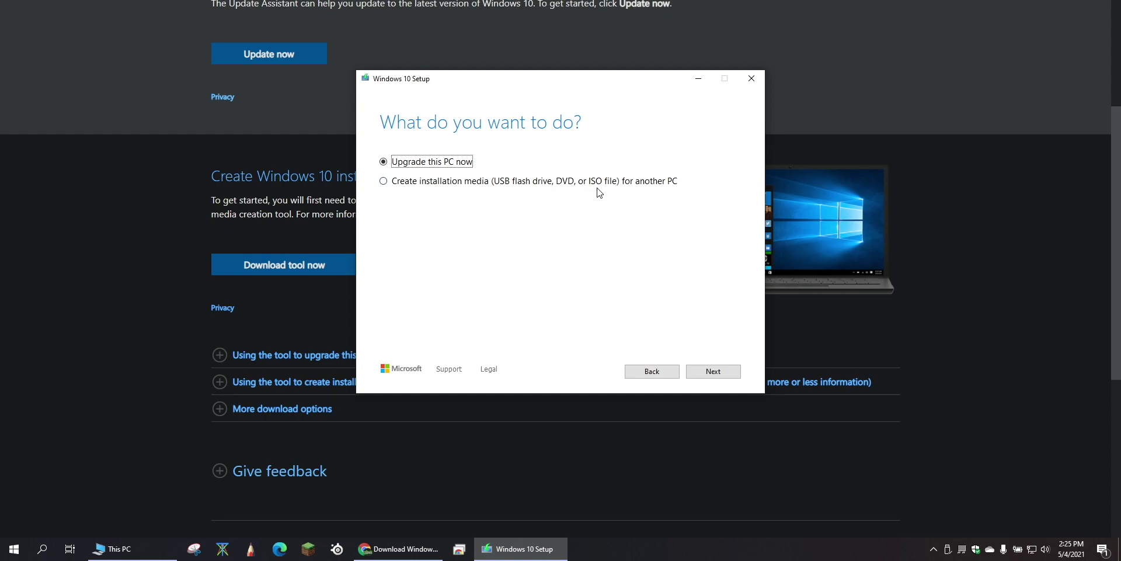
# Choose 'Create installation media for another PC', keeping the recommended English, 64-bit Windows 10 options
pyautogui.click(384, 181)
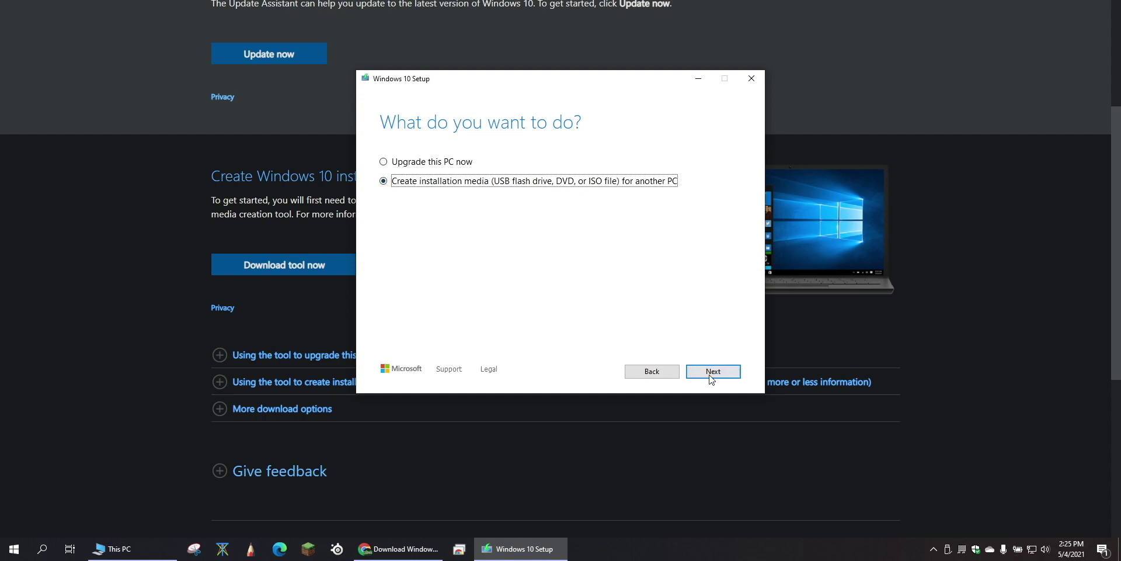
pyautogui.click(715, 374)
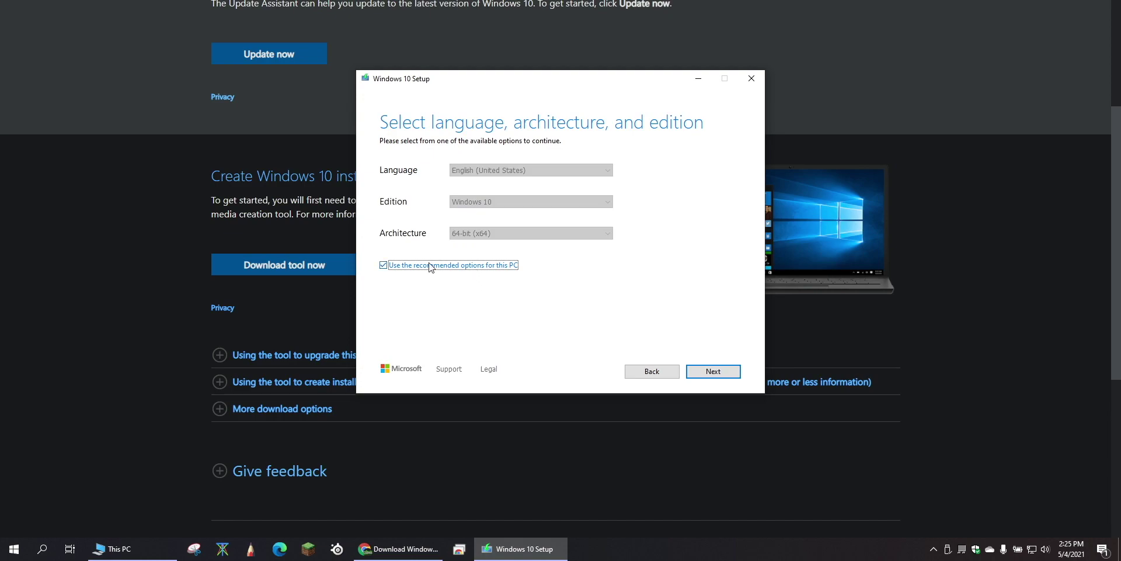
pyautogui.click(385, 266)
pyautogui.click(488, 205)
pyautogui.click(490, 202)
pyautogui.click(493, 171)
pyautogui.click(487, 170)
pyautogui.click(419, 266)
# Choose USB flash drive as the media and F: (WIN10RESET) as the target drive
pyautogui.click(722, 376)
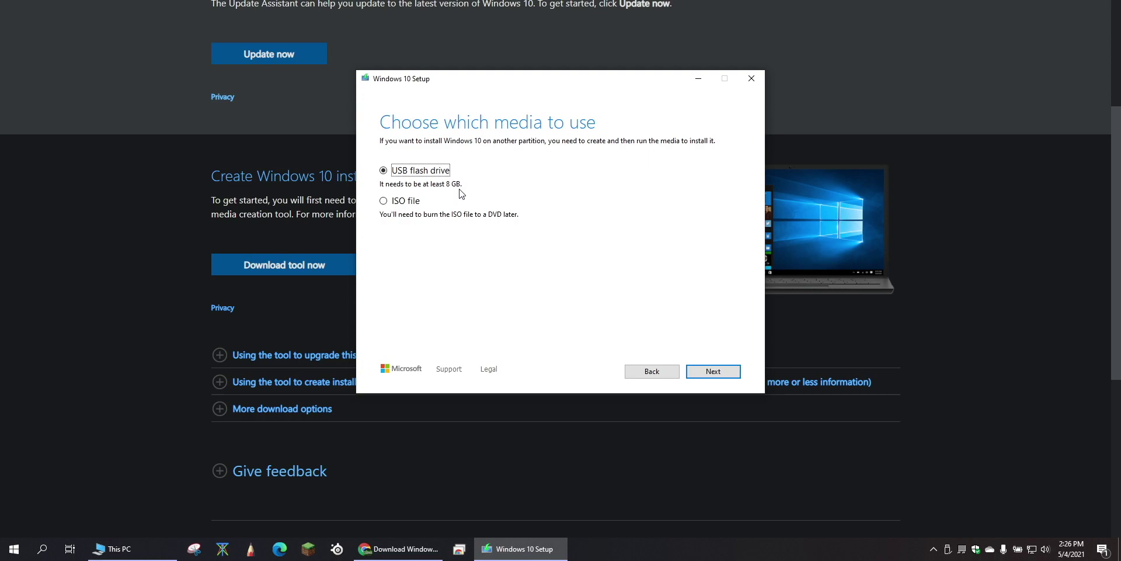
pyautogui.click(713, 371)
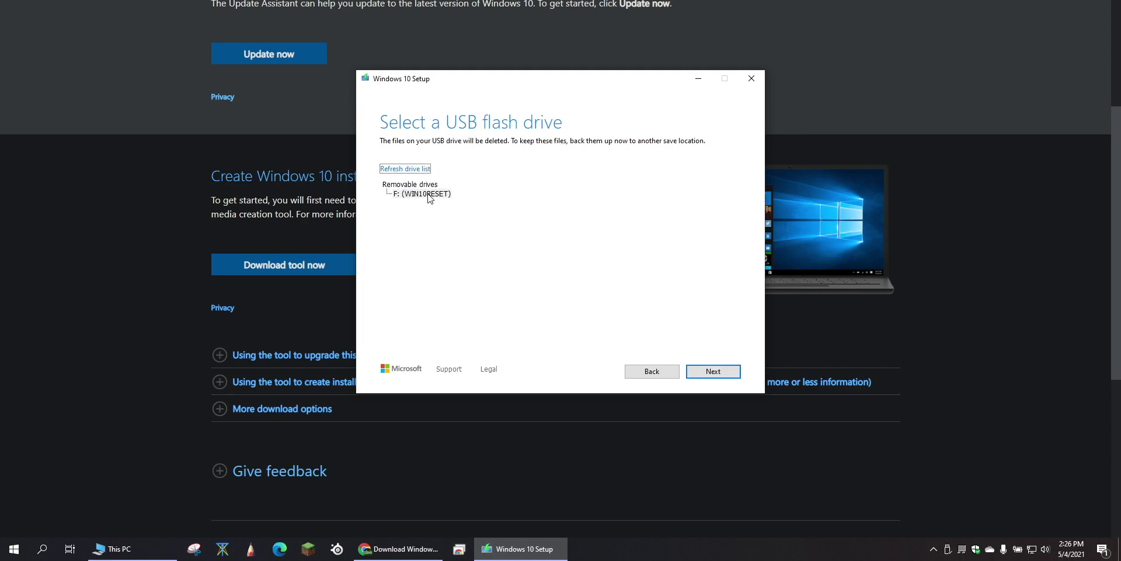
pyautogui.click(429, 196)
# Write Windows 10 to the F: drive, then finish once the USB drive is ready
pyautogui.click(718, 372)
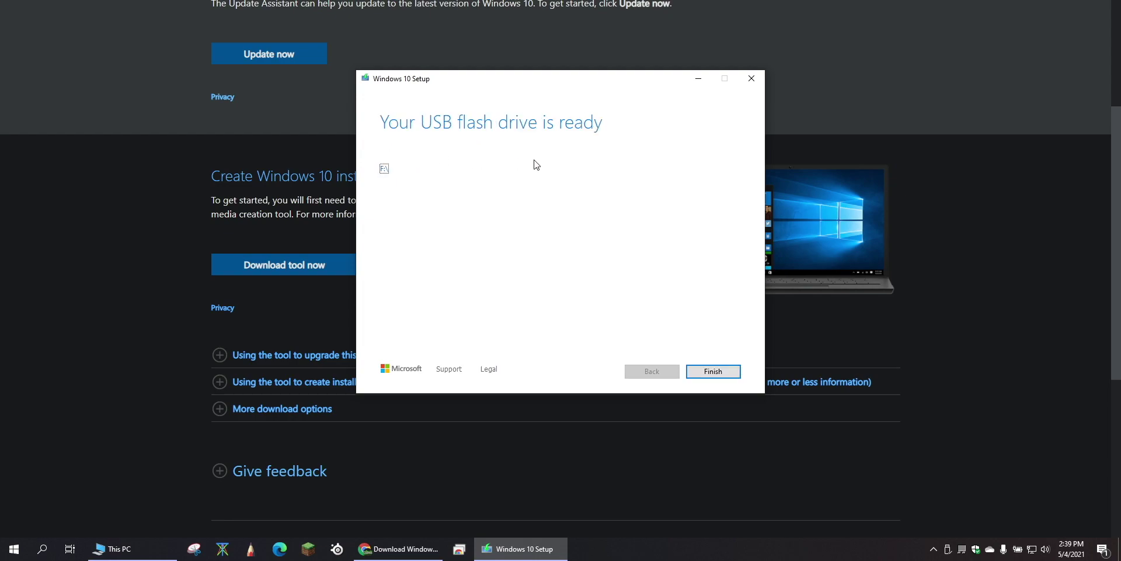
pyautogui.click(720, 376)
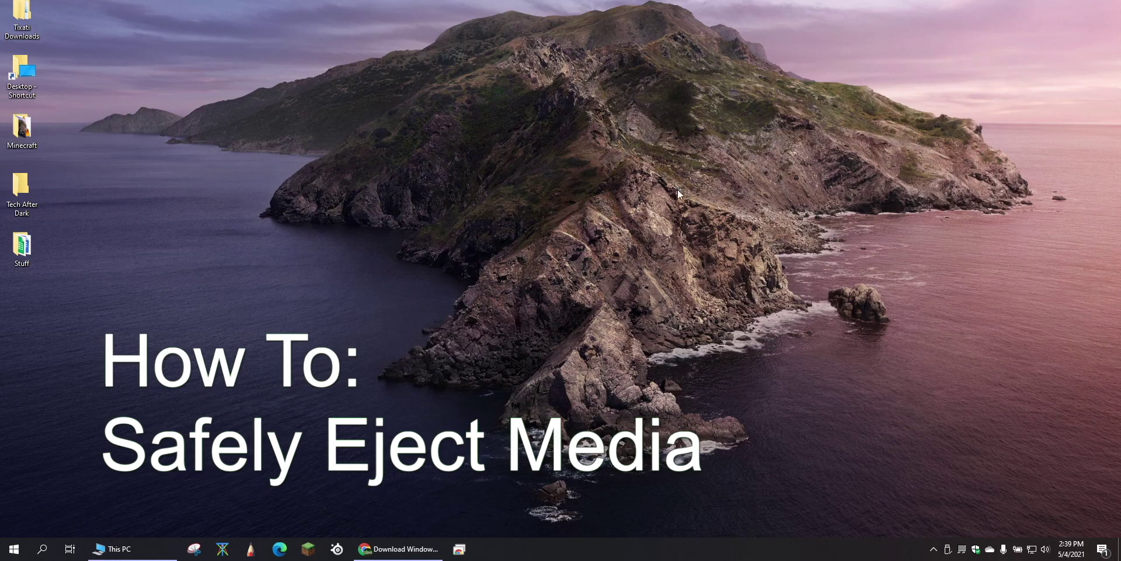
# Confirm ESD-USB (F:) holds the eight Windows setup items, then close File Explorer
pyautogui.click(951, 553)
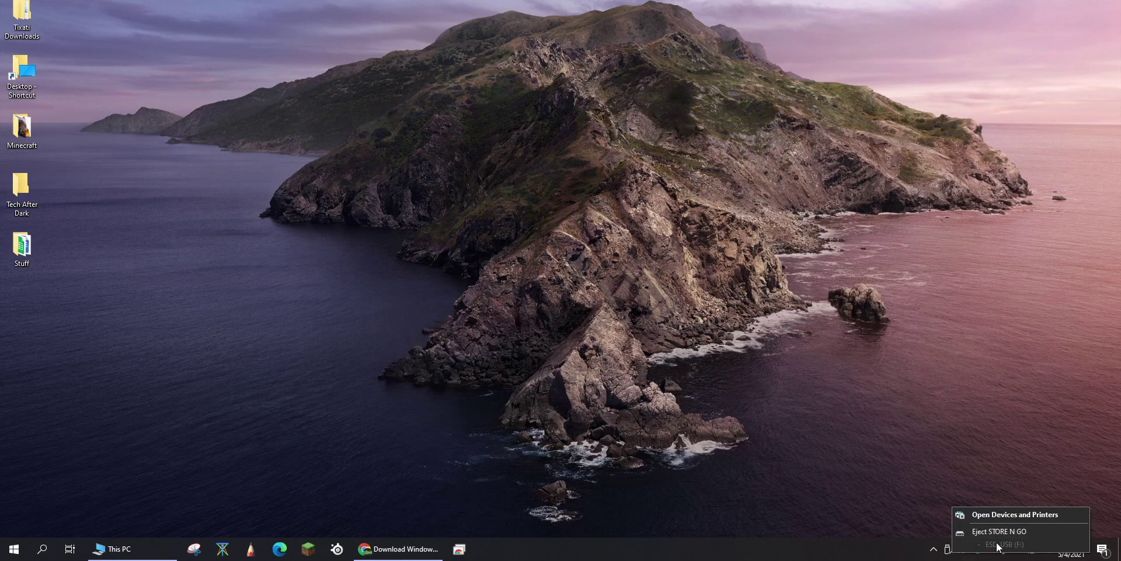
pyautogui.click(161, 544)
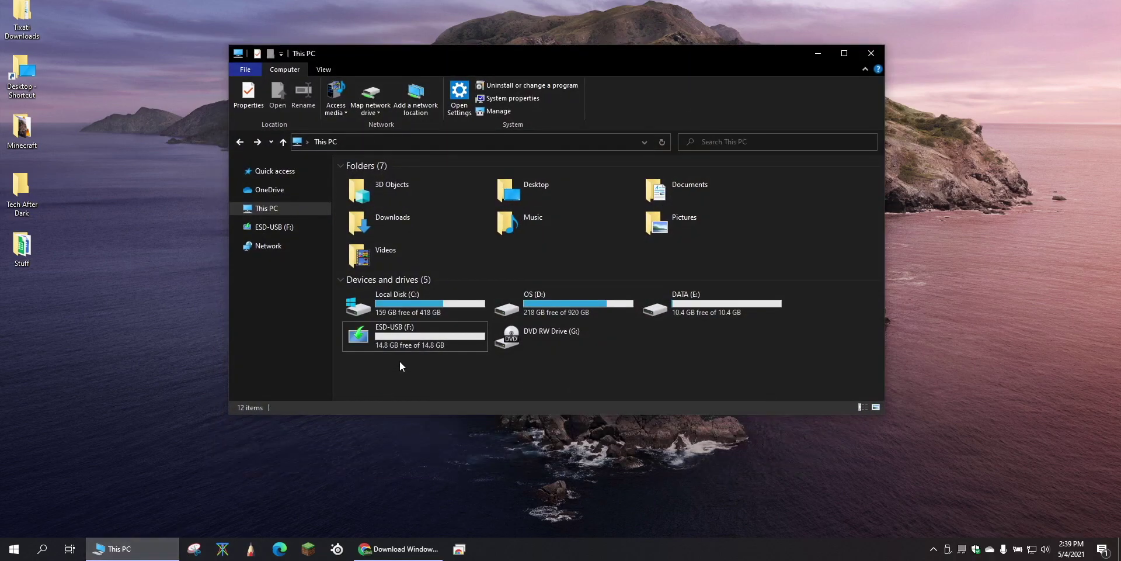
pyautogui.doubleClick(406, 341)
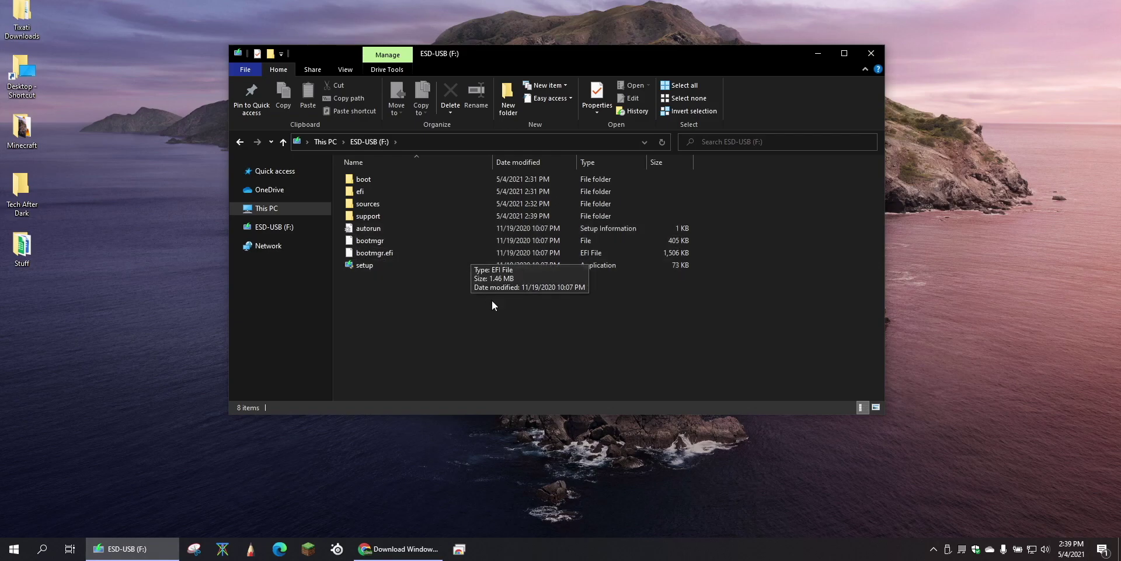
pyautogui.hotkey('alt', 'Left')
pyautogui.click(868, 53)
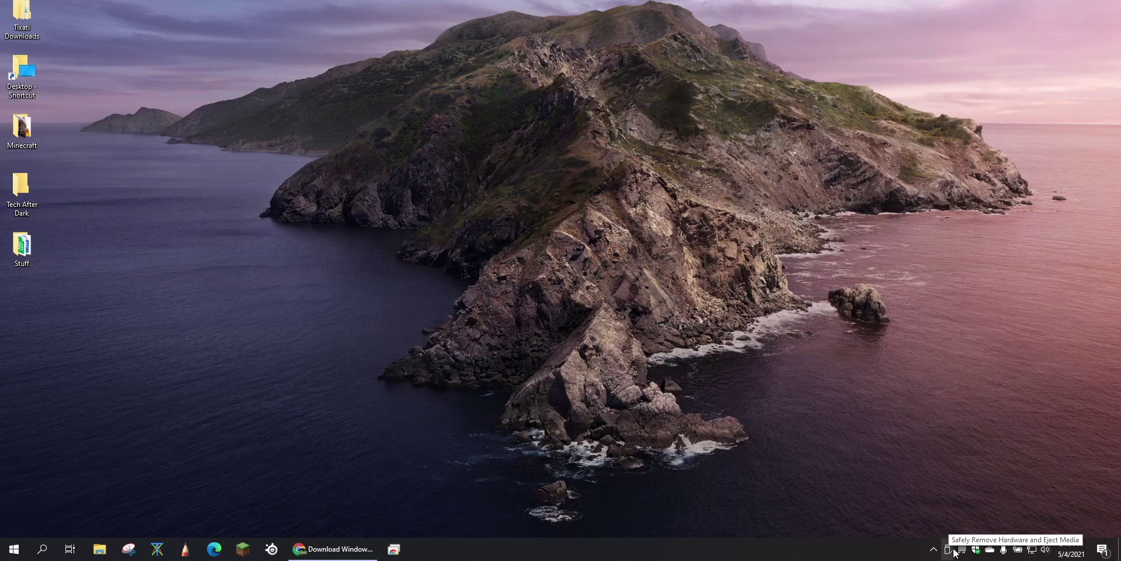
# Eject the STORE N GO USB drive using Safely Remove Hardware in the taskbar
pyautogui.click(933, 549)
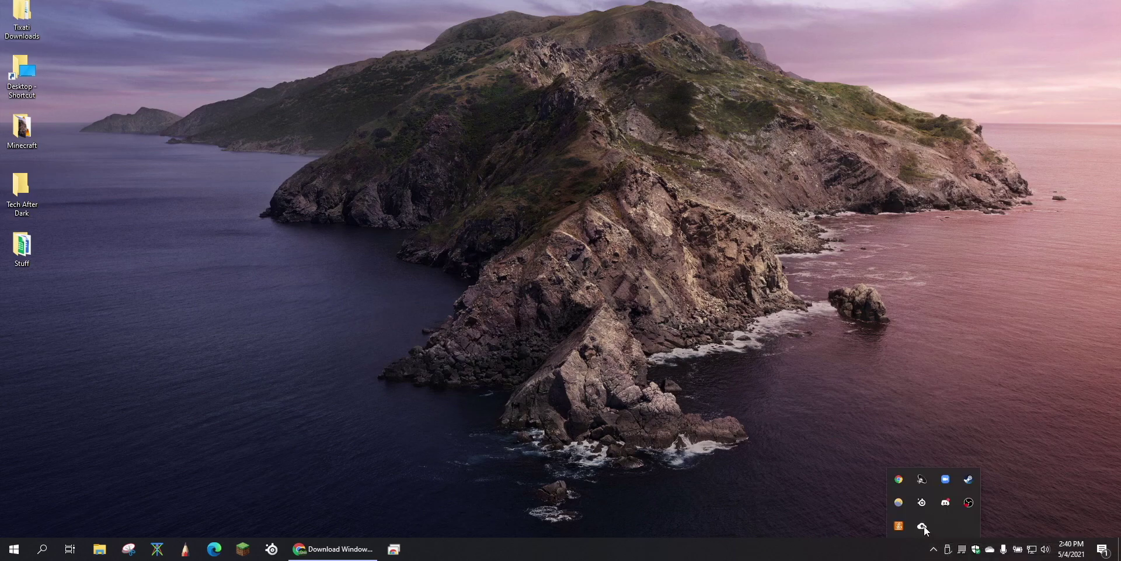
pyautogui.click(948, 549)
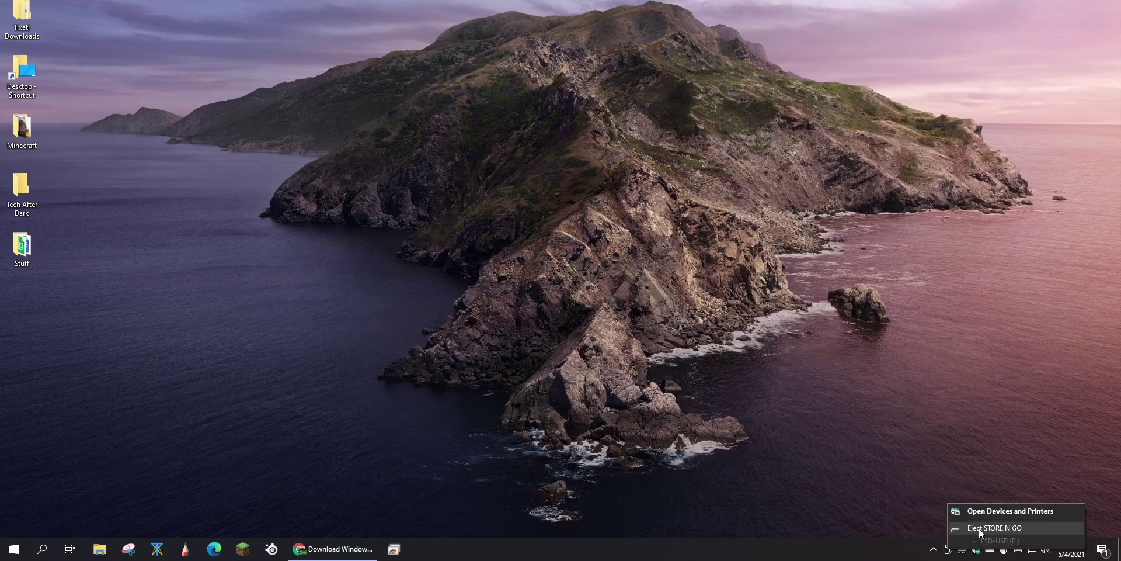
pyautogui.click(1019, 531)
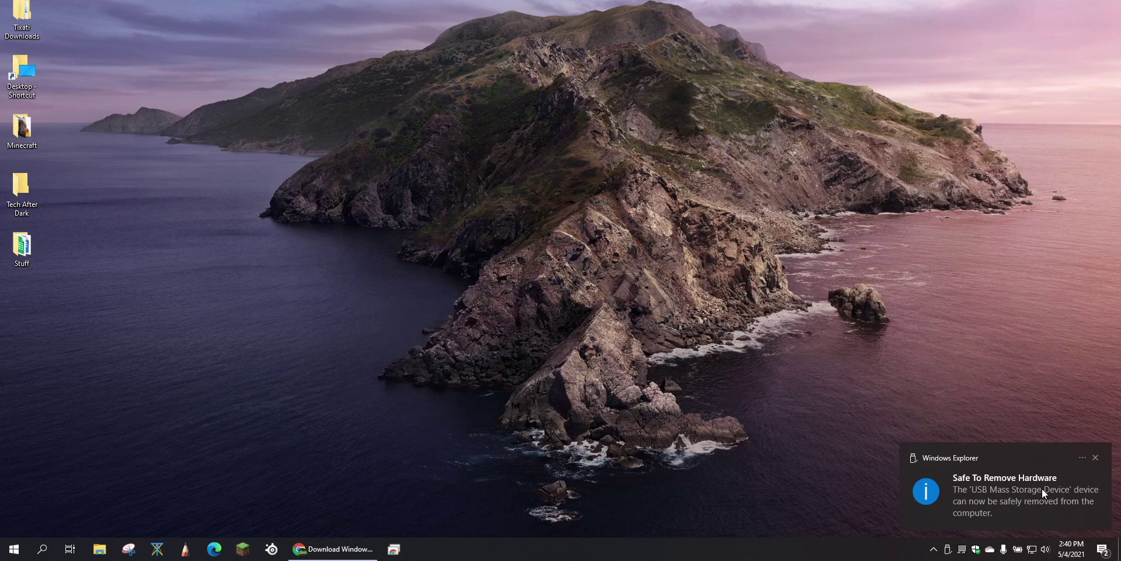